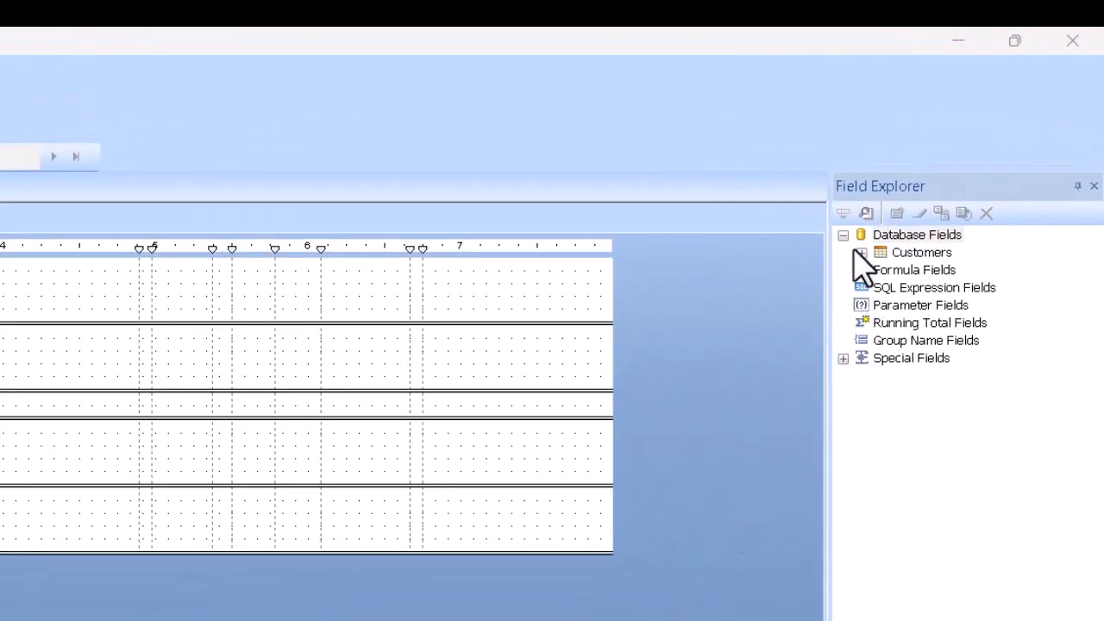
Create a new parameter field named NarrowDown
{"action": "left_click", "coordinate": [861, 253]}
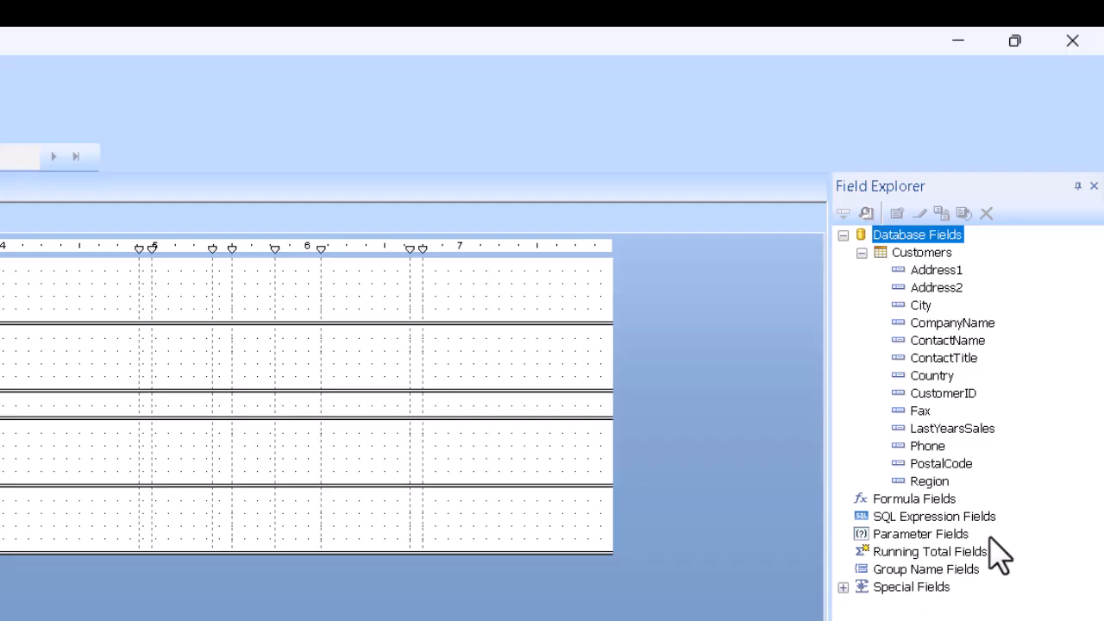
{"action": "right_click", "coordinate": [949, 538]}
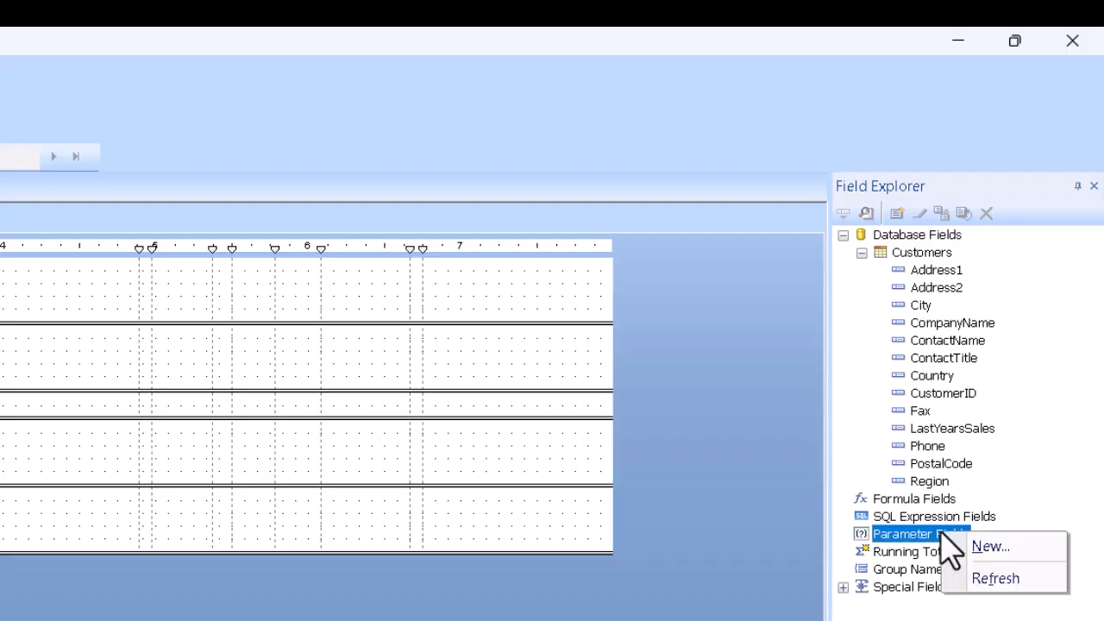
{"action": "left_click", "coordinate": [987, 549]}
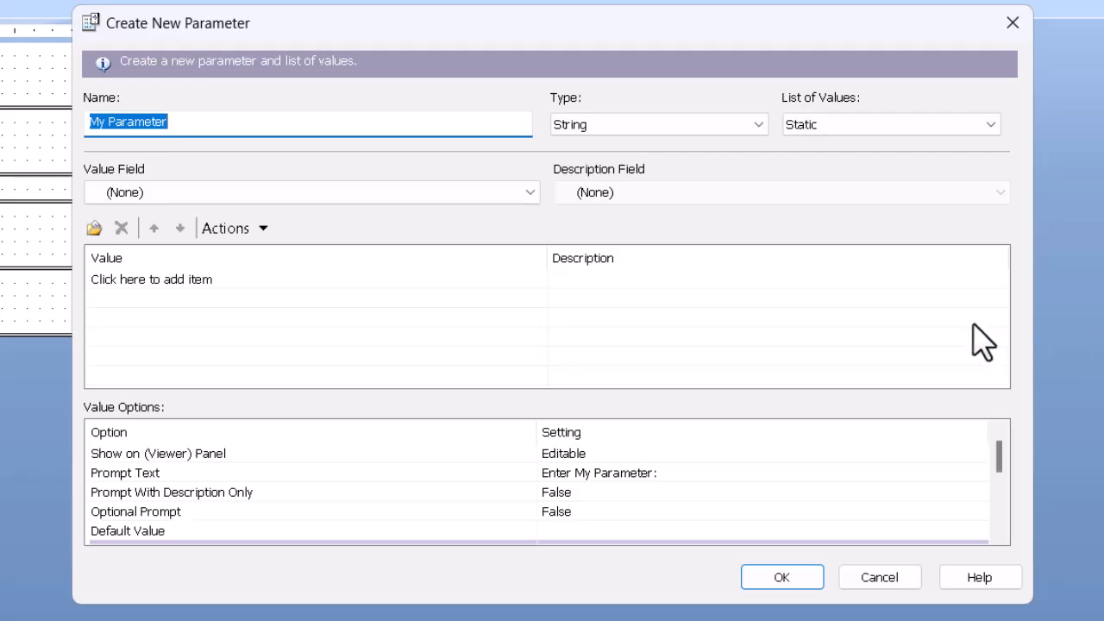
{"action": "type", "text": "N"}
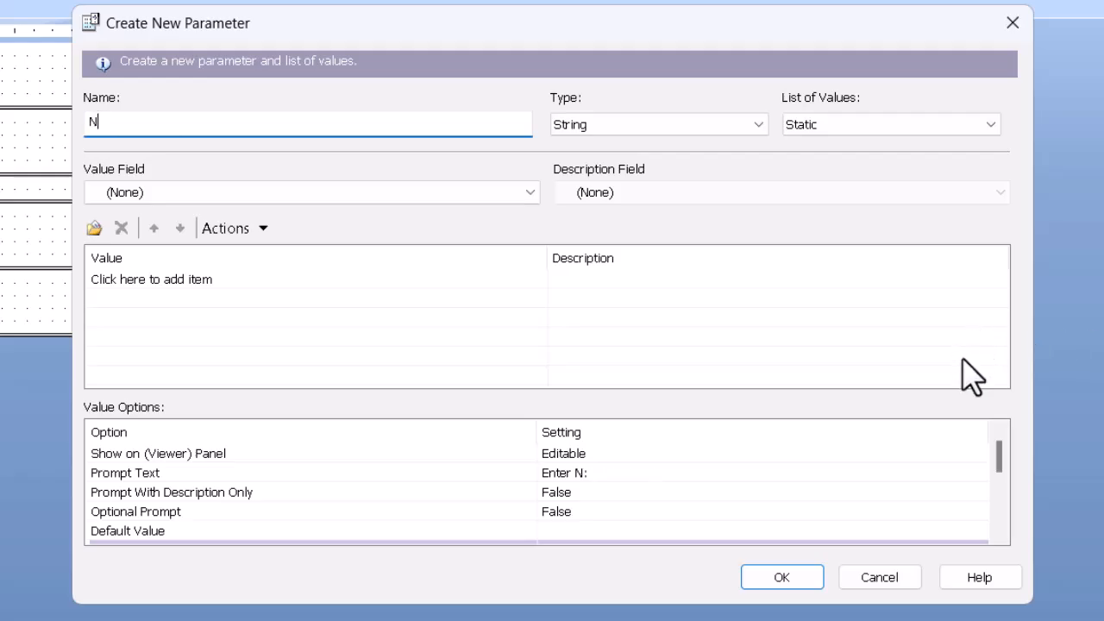
{"action": "type", "text": "arrowDown"}
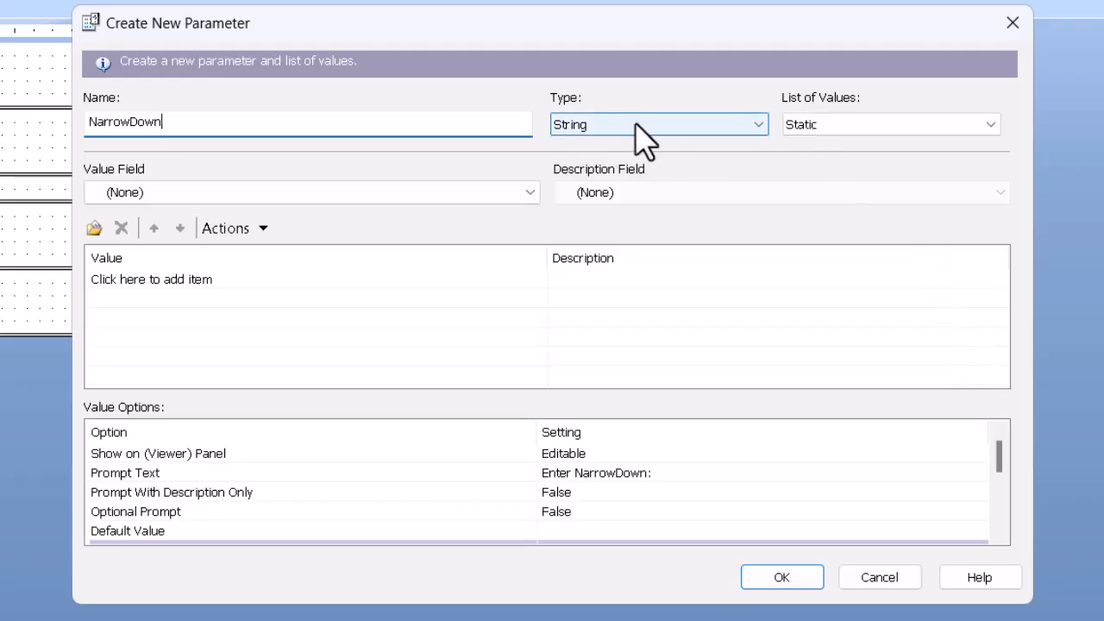
Set the parameter's list of values to Dynamic and its prompt group text to "Select Country and City:"
{"action": "left_click", "coordinate": [846, 121]}
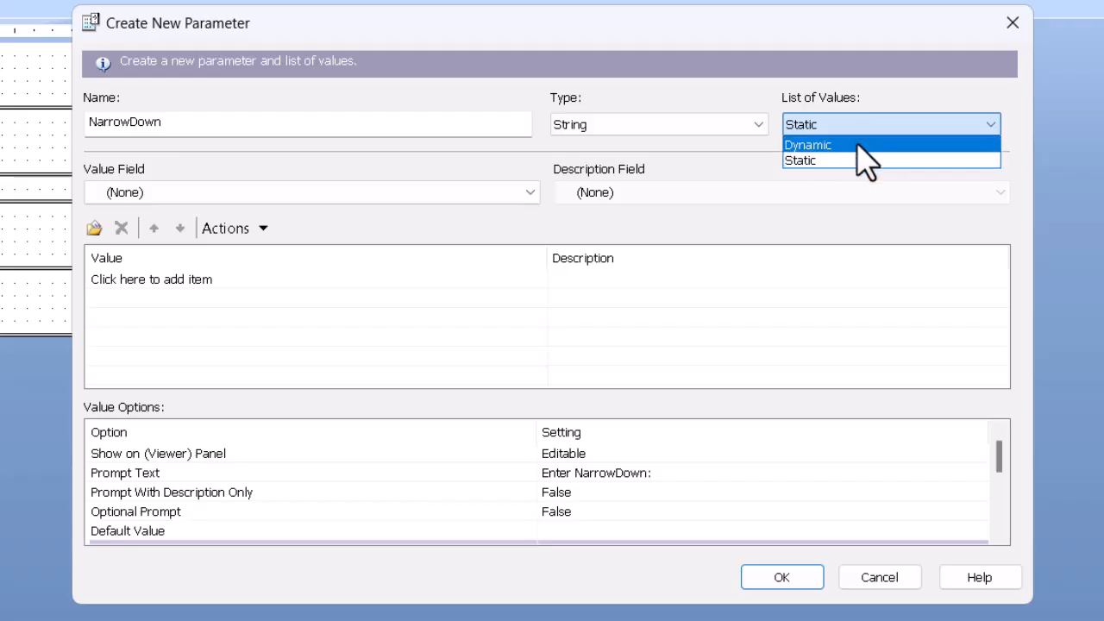
{"action": "left_click", "coordinate": [857, 145]}
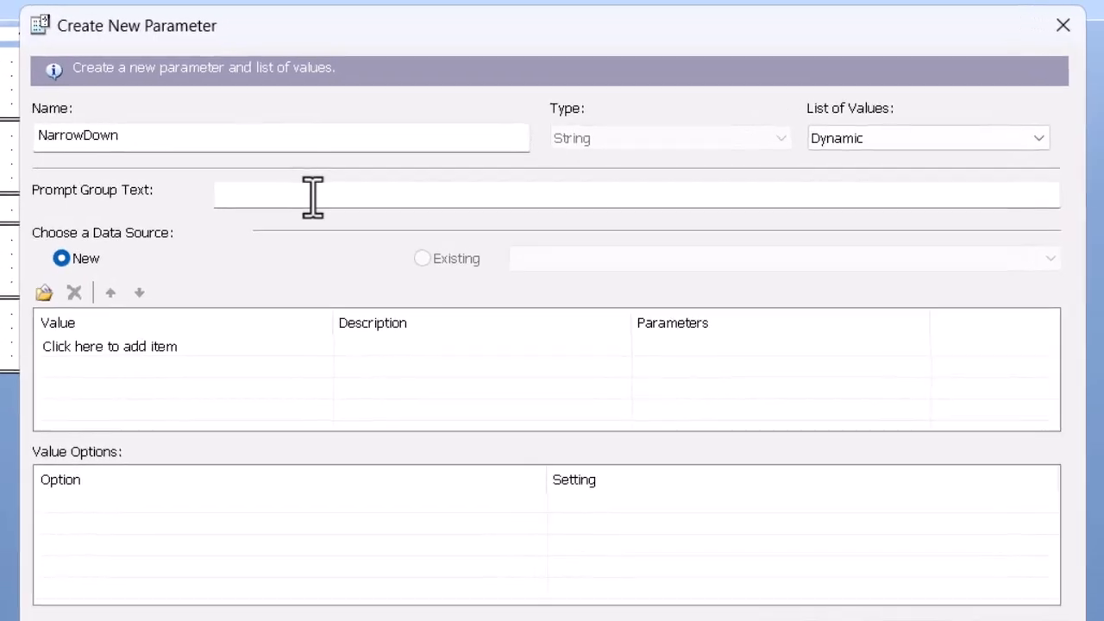
{"action": "left_click", "coordinate": [347, 177]}
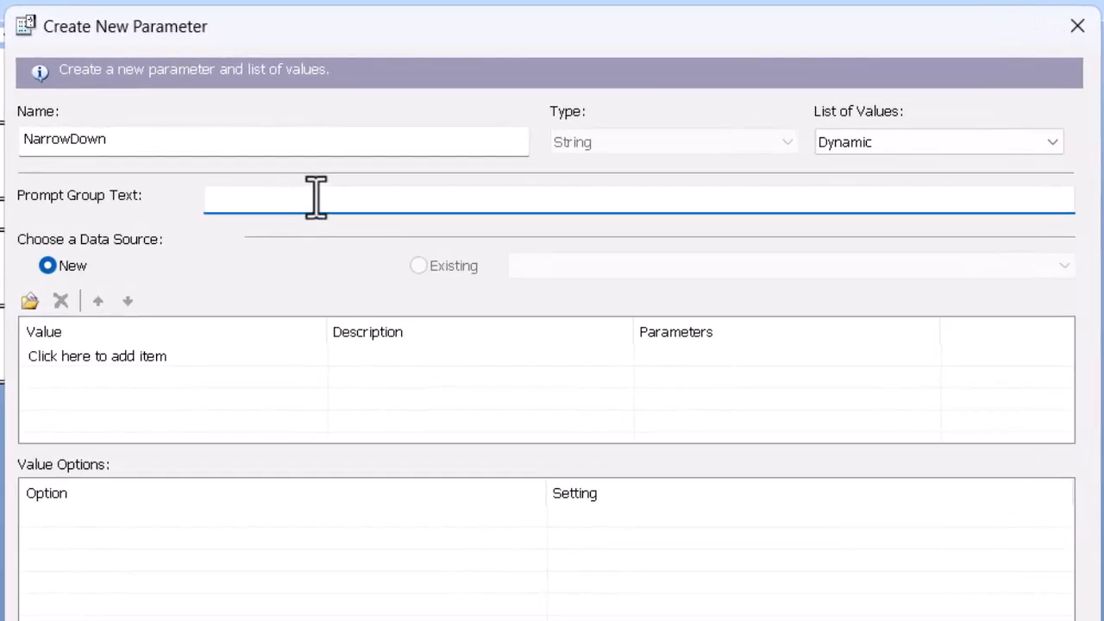
{"action": "type", "text": "Select Country and City:"}
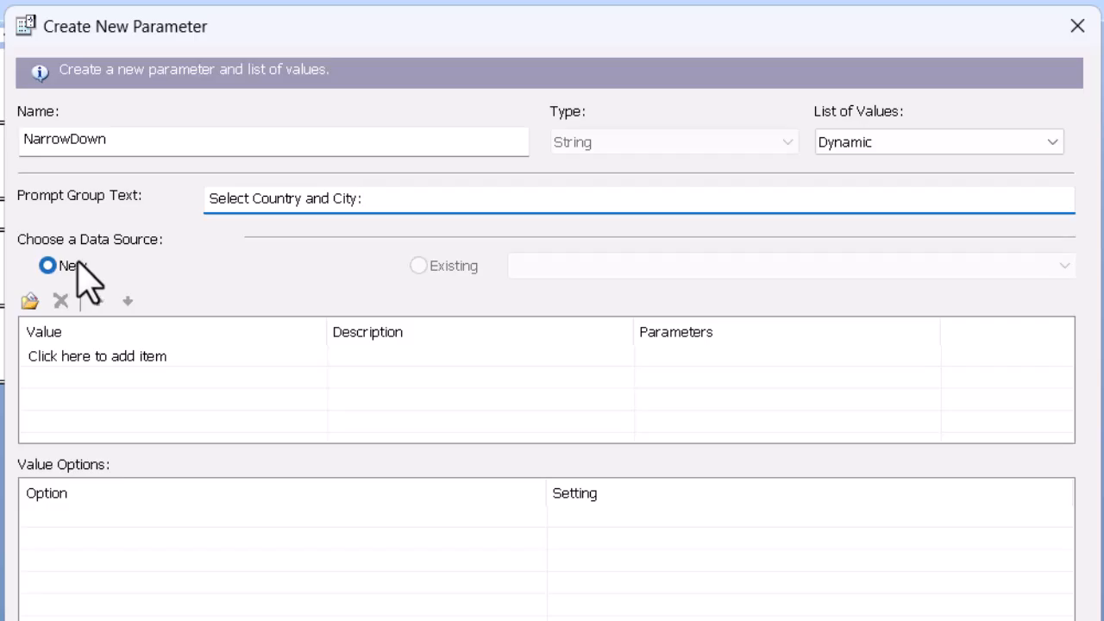
Build a cascading value list with Country then City levels, create the City level parameter, and save the parameter
{"action": "left_click", "coordinate": [113, 376]}
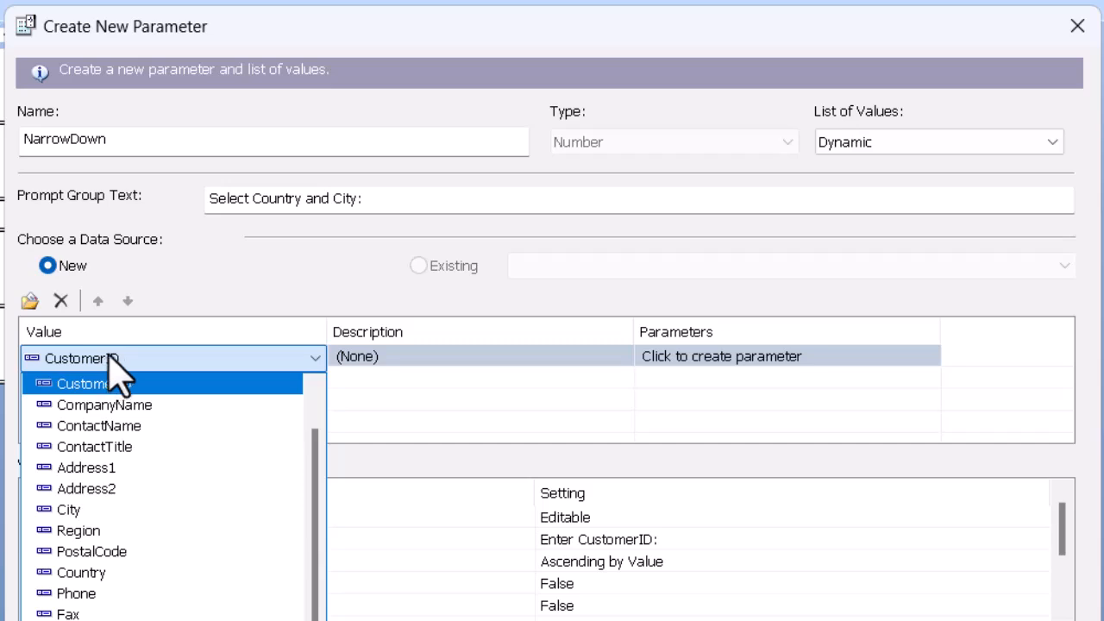
{"action": "left_click", "coordinate": [128, 572]}
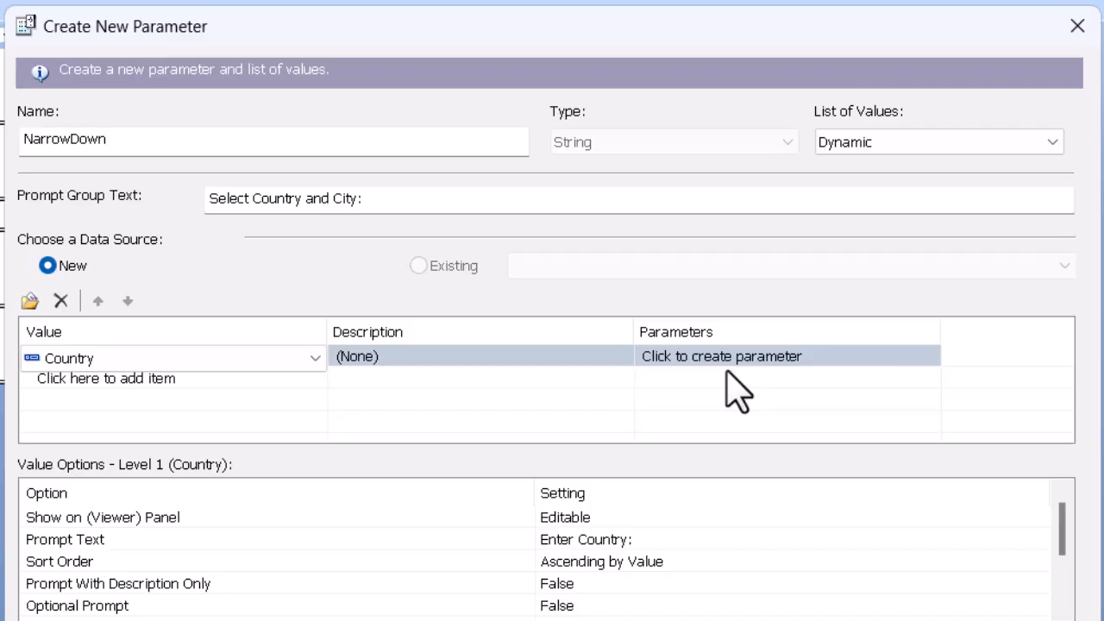
{"action": "left_click", "coordinate": [179, 385]}
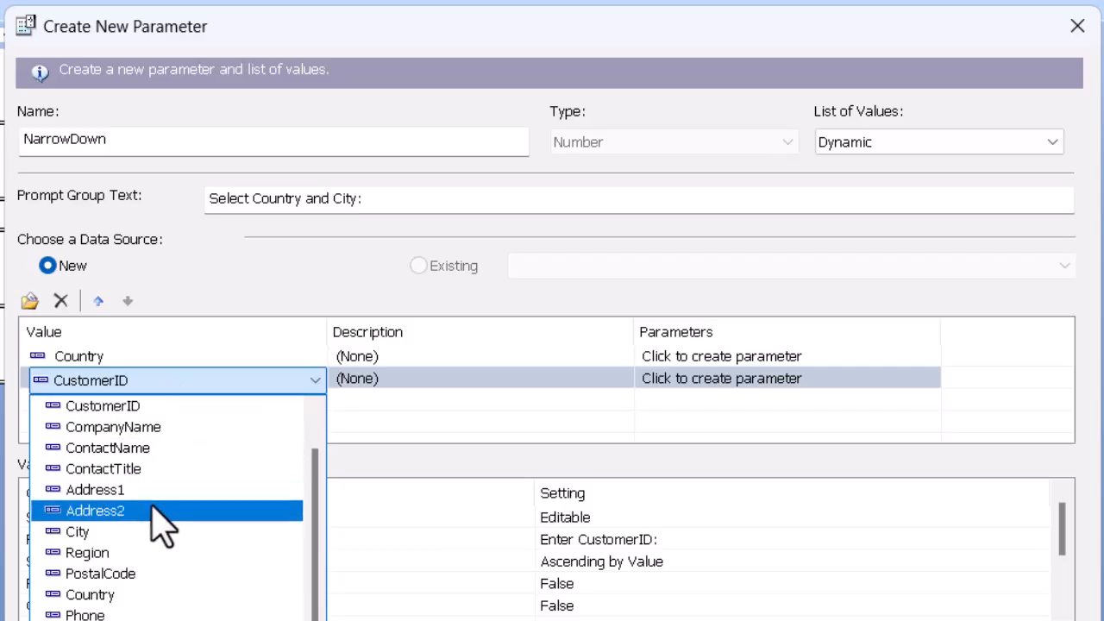
{"action": "left_click", "coordinate": [78, 533]}
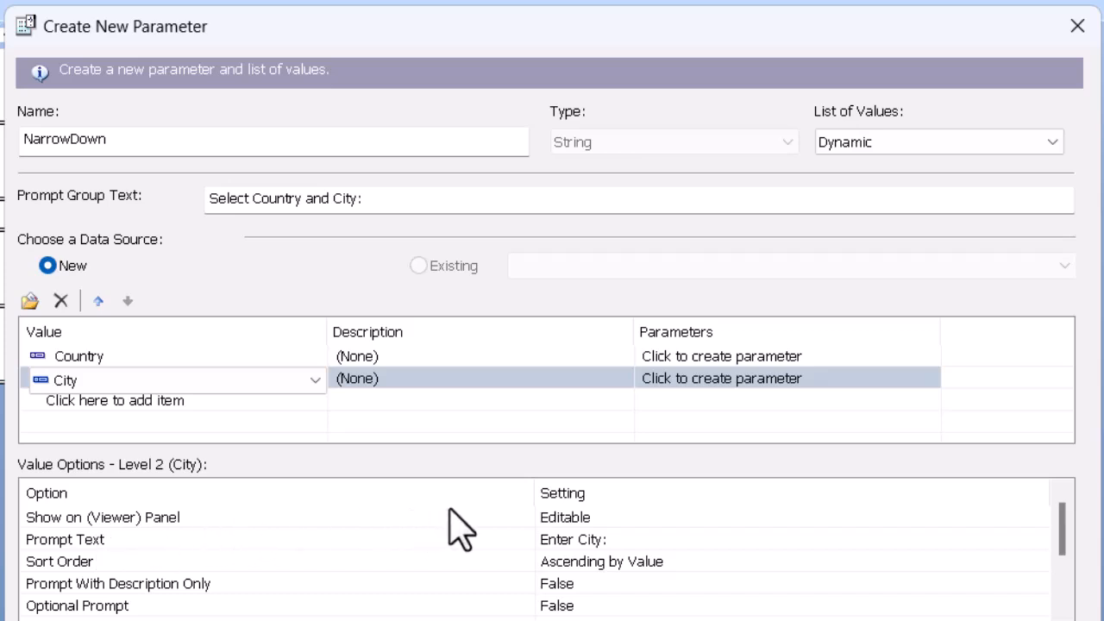
{"action": "left_click", "coordinate": [730, 401]}
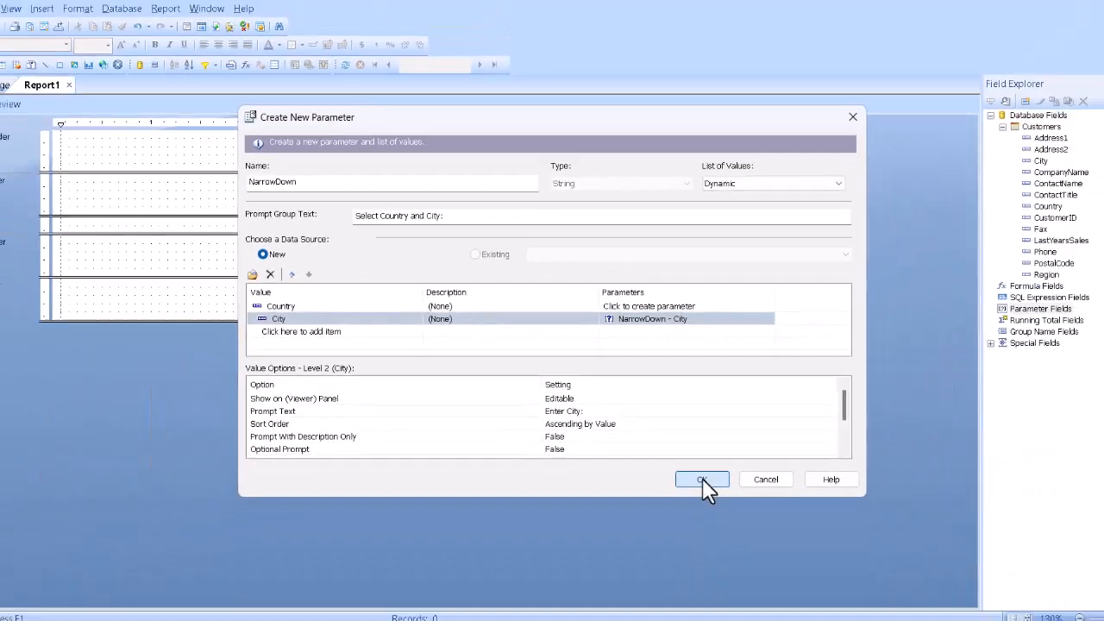
{"action": "left_click", "coordinate": [795, 551]}
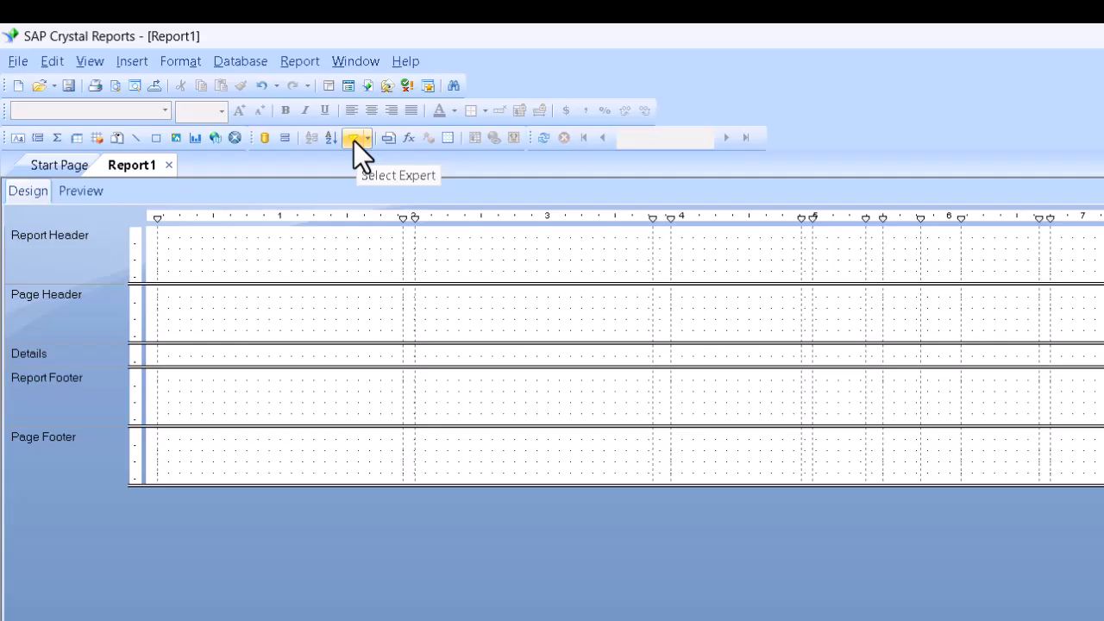
Add a record selection filter where Customers.City is equal to {?NarrowDown - City}
{"action": "left_click", "coordinate": [354, 140]}
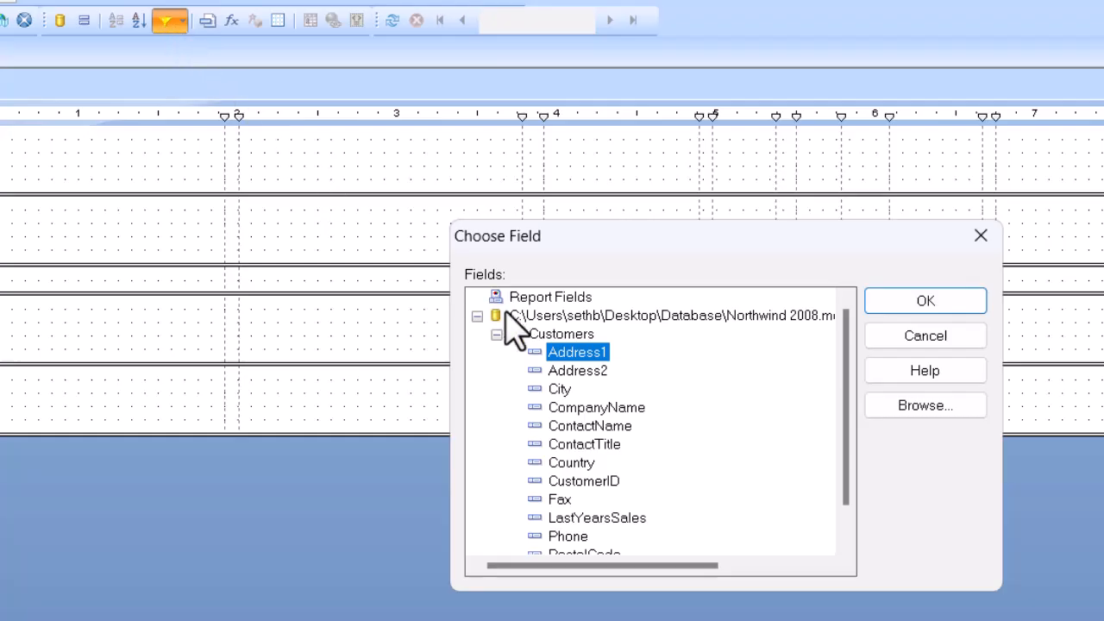
{"action": "left_click", "coordinate": [566, 395]}
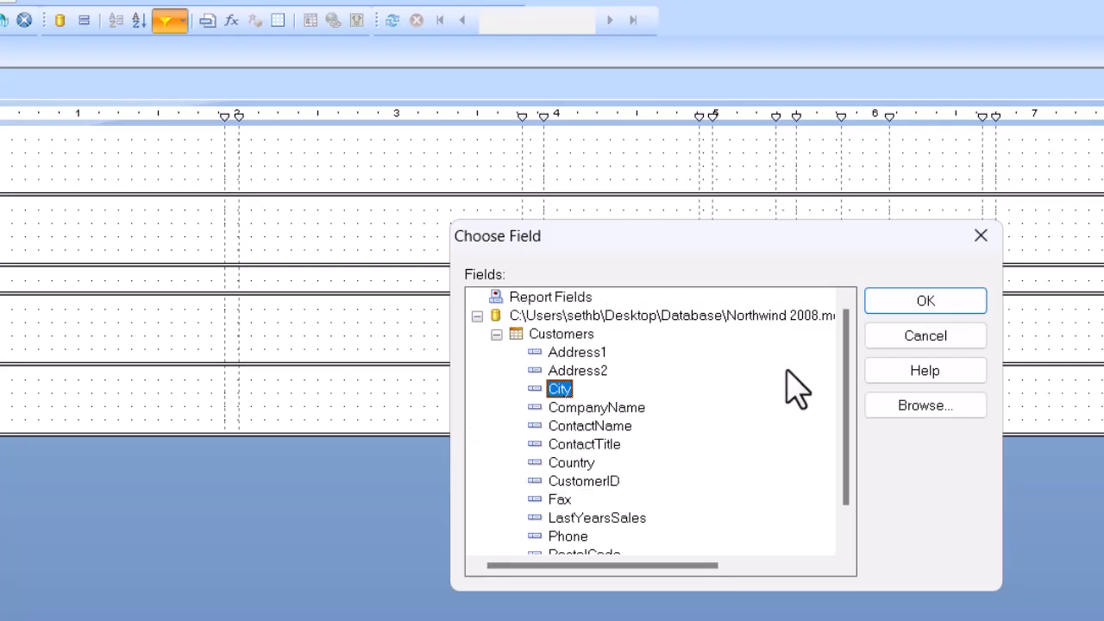
{"action": "left_click", "coordinate": [930, 304]}
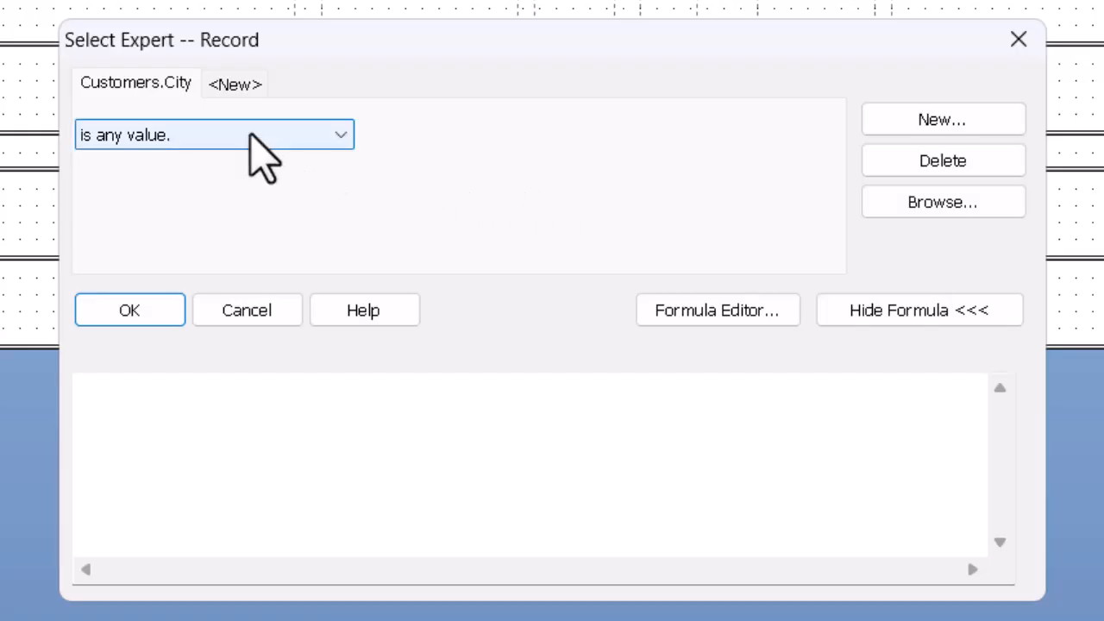
{"action": "left_click", "coordinate": [259, 136]}
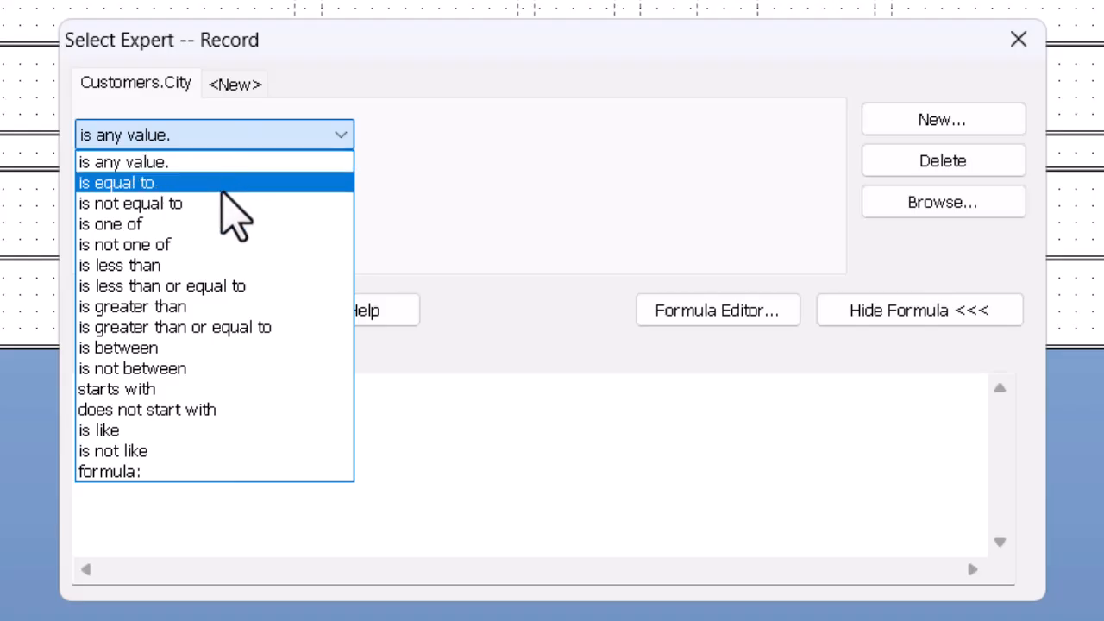
{"action": "left_click", "coordinate": [222, 190]}
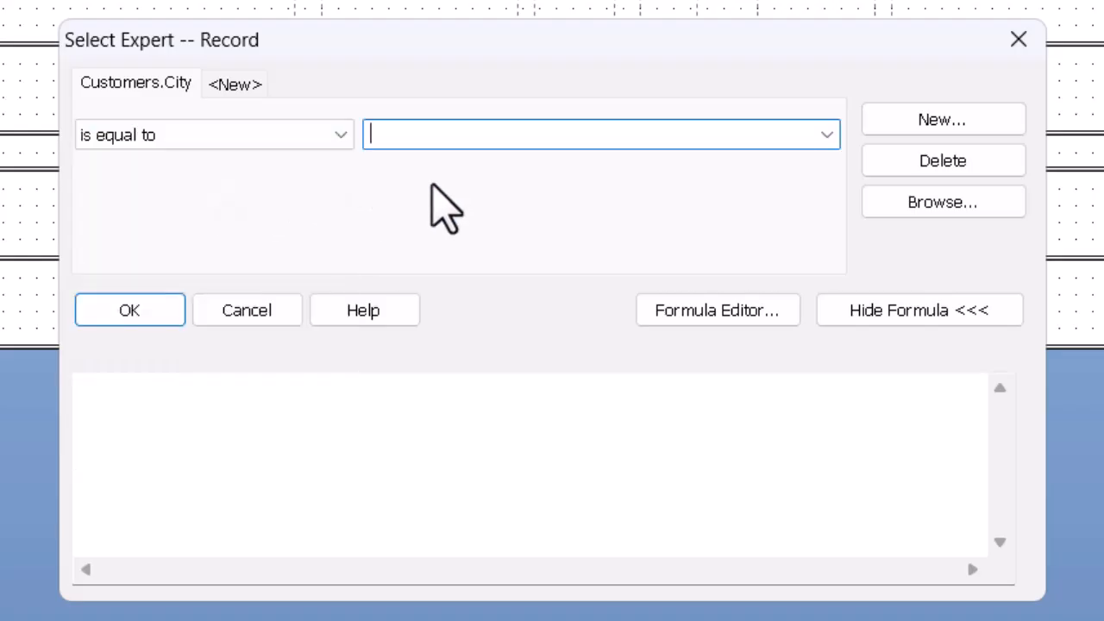
{"action": "left_click", "coordinate": [825, 134]}
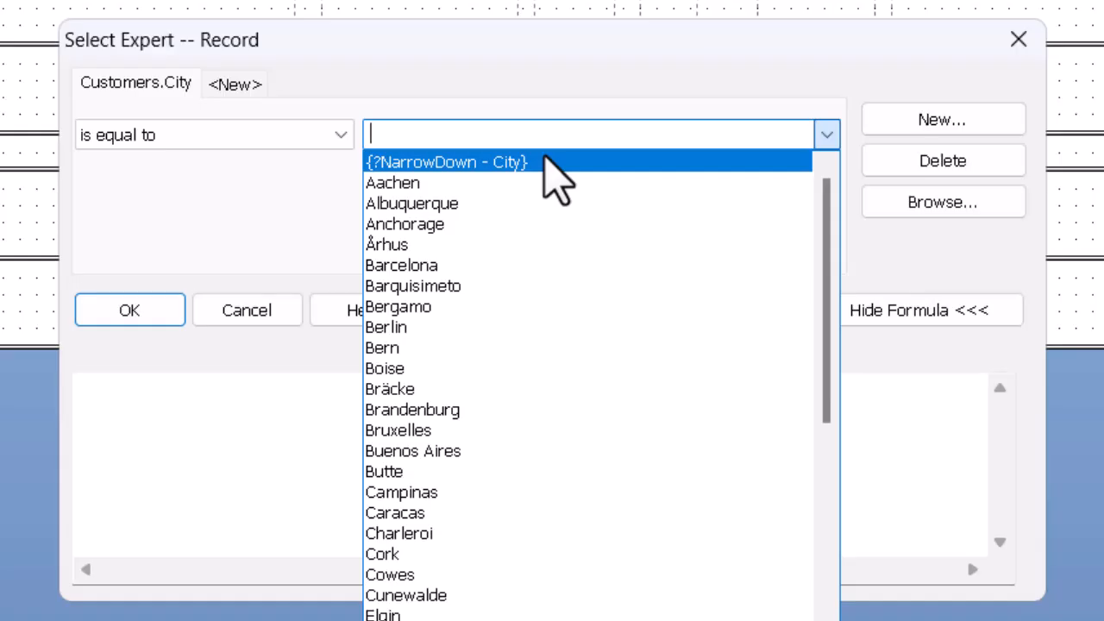
{"action": "left_click", "coordinate": [543, 161]}
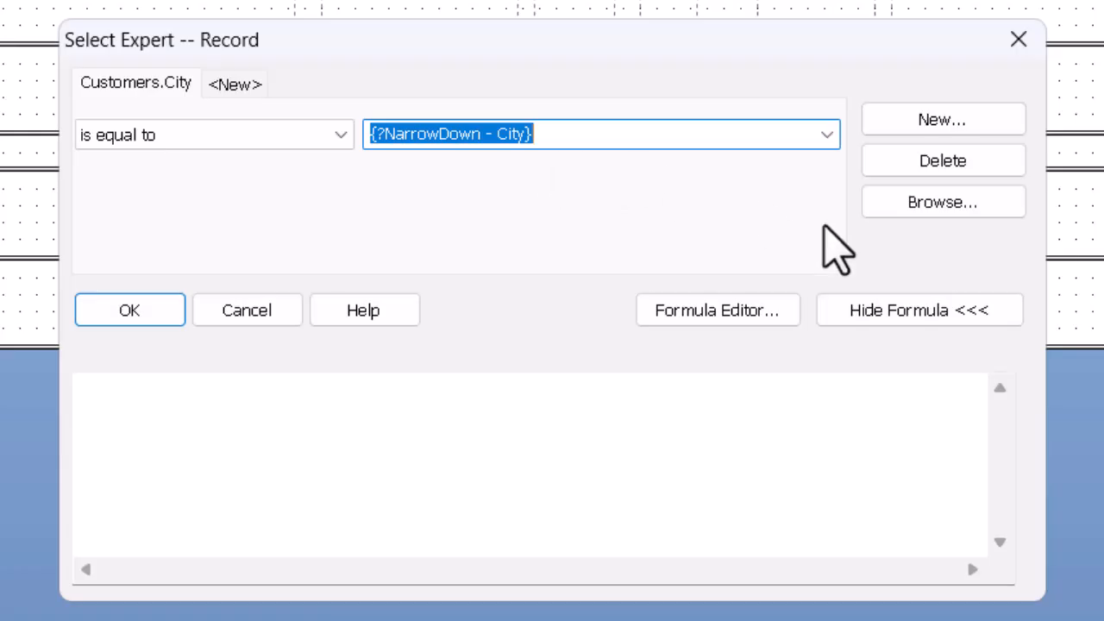
{"action": "left_click", "coordinate": [914, 313]}
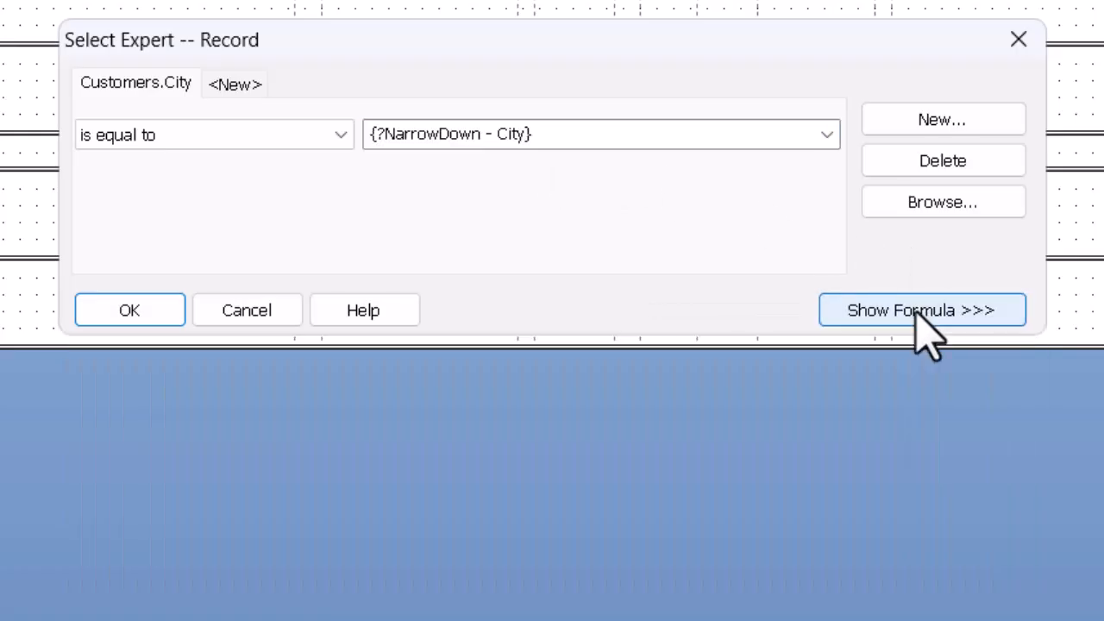
{"action": "left_click", "coordinate": [918, 315]}
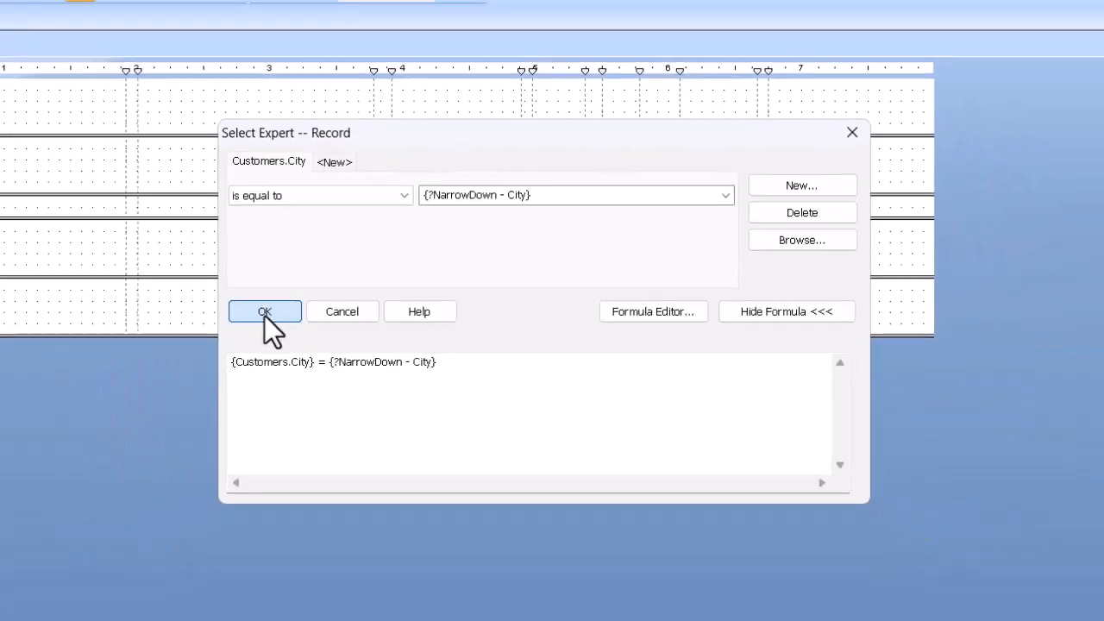
{"action": "left_click", "coordinate": [129, 310]}
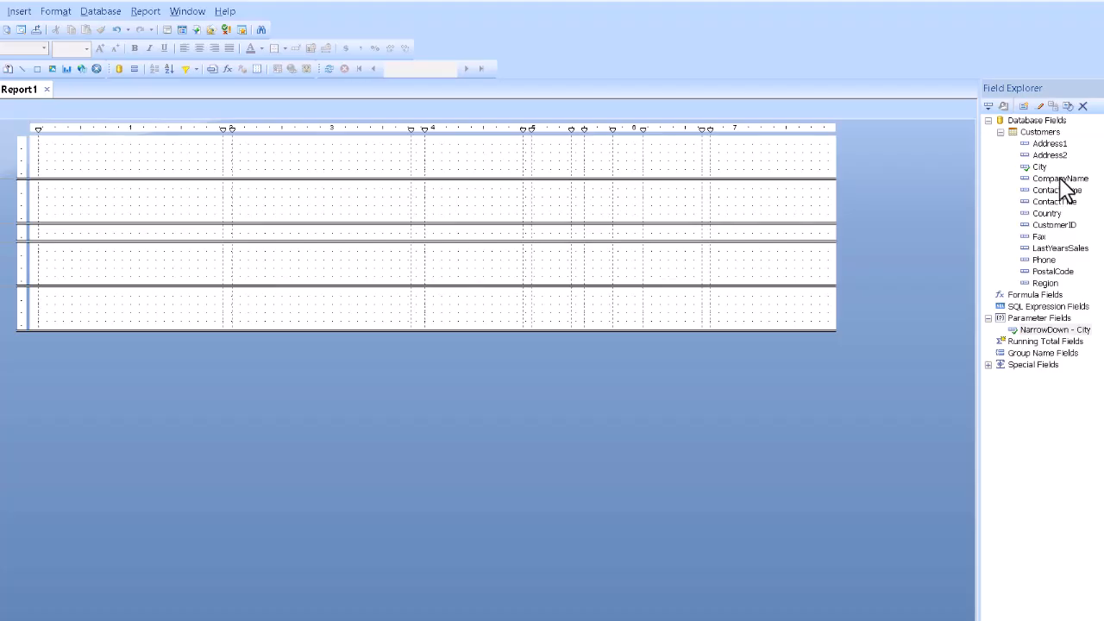
Place the CompanyName, Address1, City, Region and Country fields in the Details section, narrowing City, Region and Country
{"action": "left_click_drag", "start_coordinate": [1060, 179], "coordinate": [40, 229]}
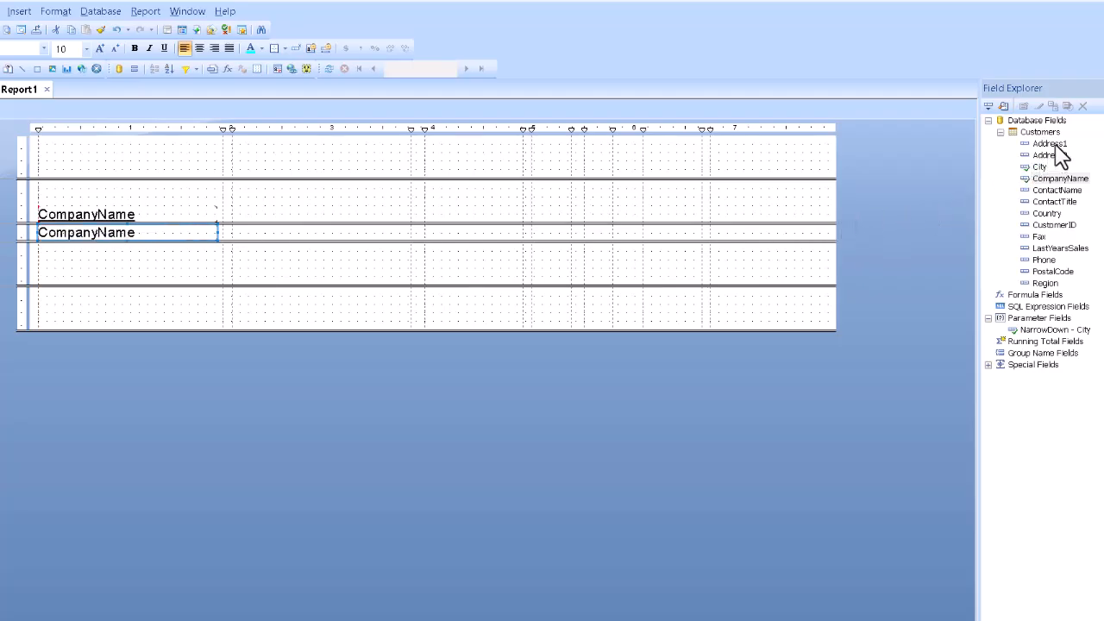
{"action": "left_click_drag", "start_coordinate": [1054, 146], "coordinate": [236, 238]}
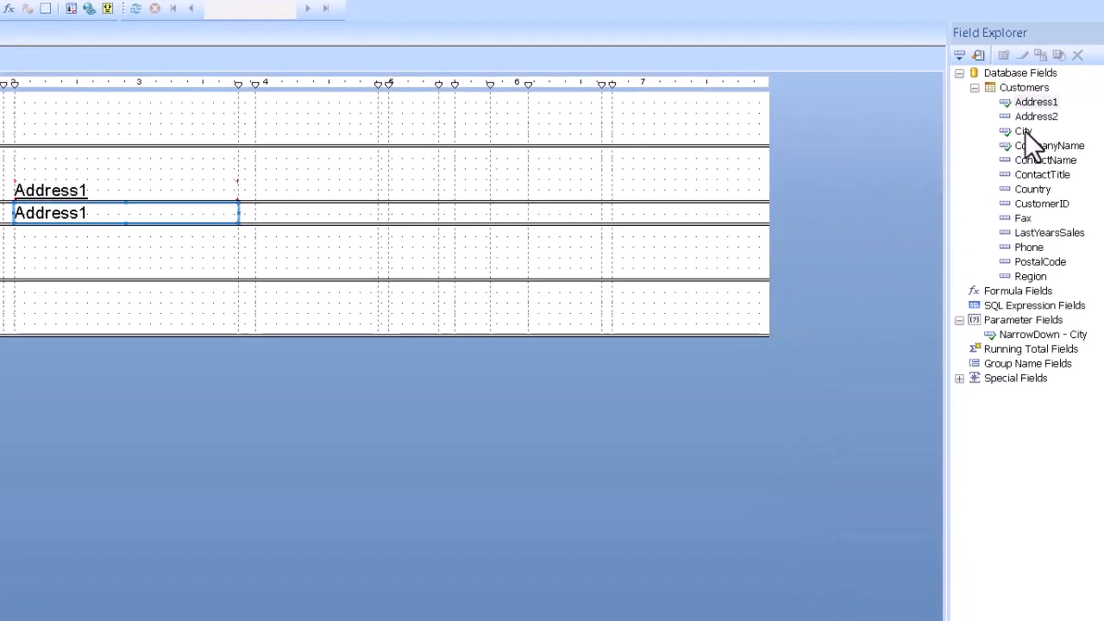
{"action": "left_click_drag", "start_coordinate": [1024, 130], "coordinate": [257, 207]}
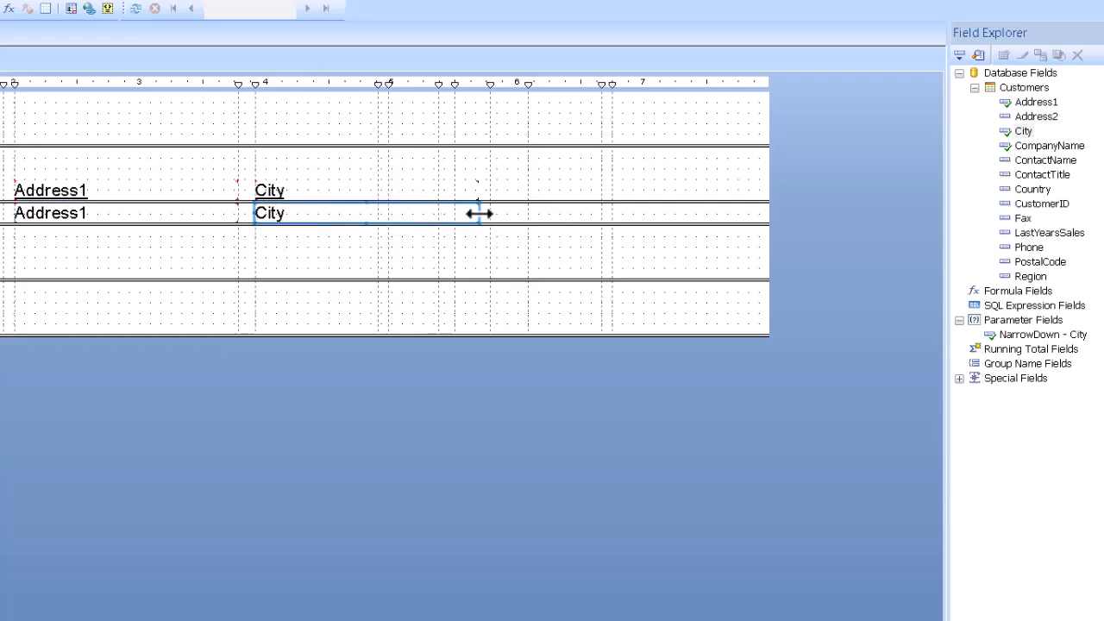
{"action": "left_click_drag", "start_coordinate": [479, 213], "coordinate": [439, 216]}
{"action": "left_click_drag", "start_coordinate": [1032, 276], "coordinate": [458, 203]}
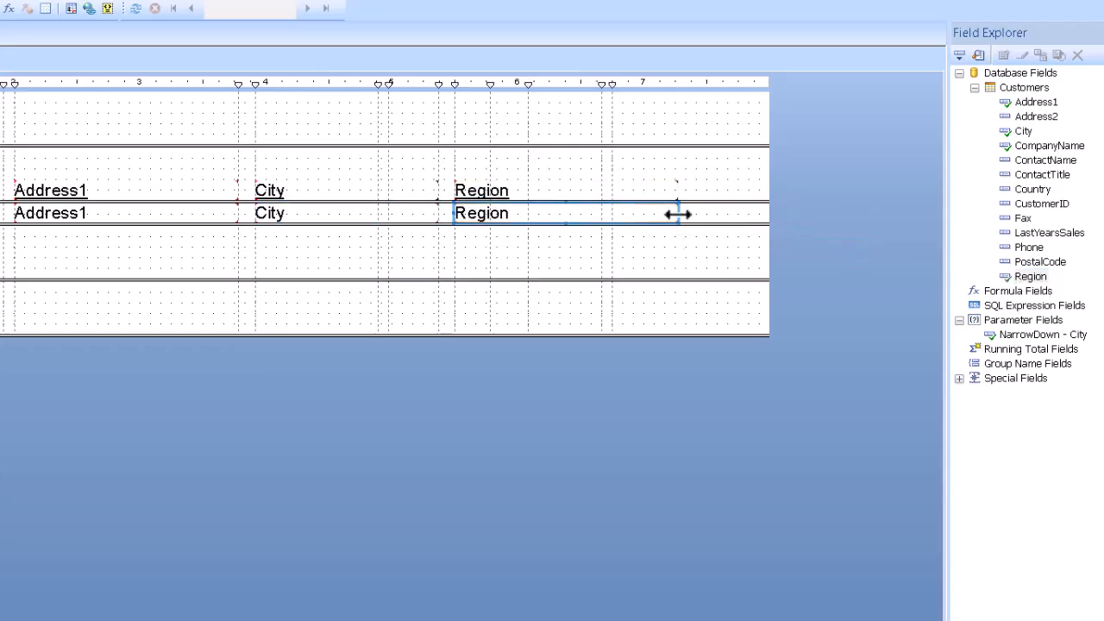
{"action": "left_click_drag", "start_coordinate": [678, 214], "coordinate": [567, 225]}
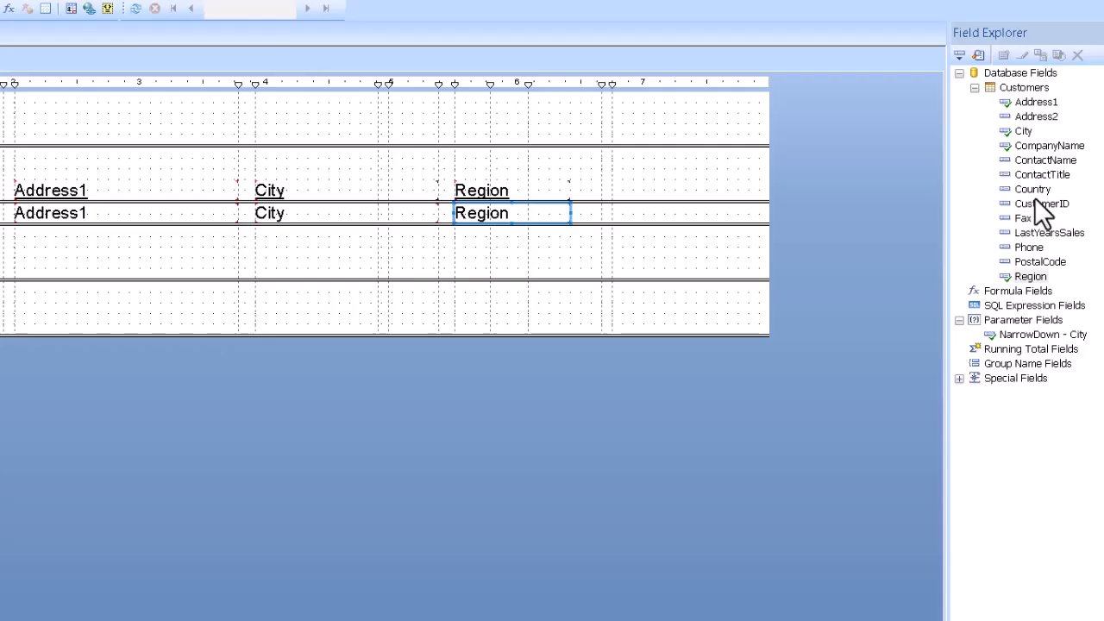
{"action": "left_click_drag", "start_coordinate": [1037, 194], "coordinate": [584, 206]}
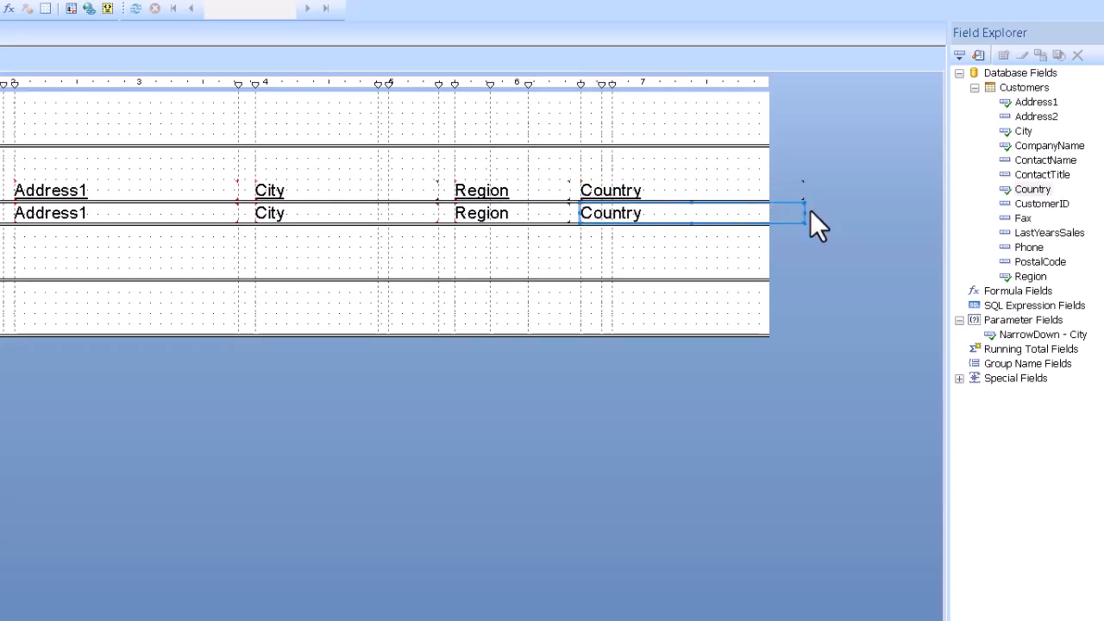
{"action": "left_click_drag", "start_coordinate": [803, 212], "coordinate": [747, 214]}
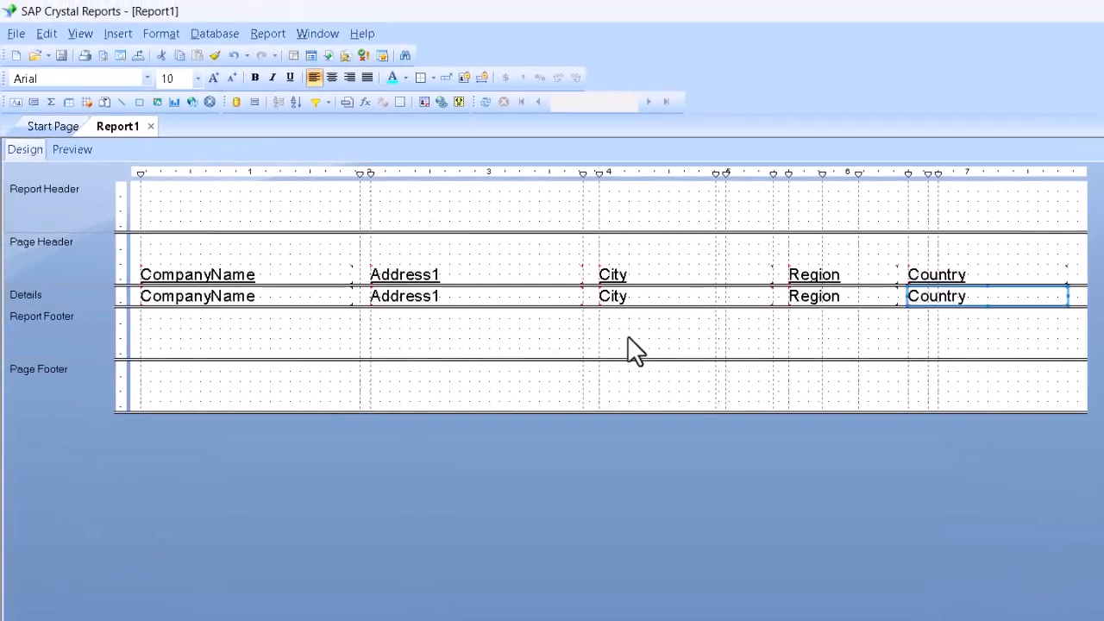
{"action": "left_click", "coordinate": [626, 339]}
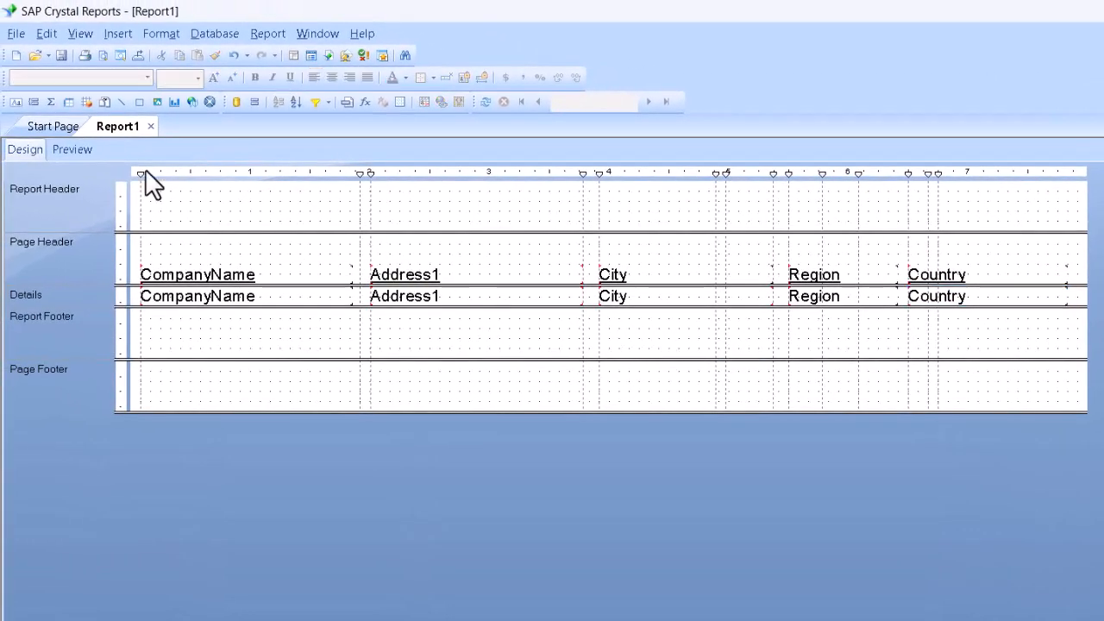
Preview the report, choosing Canada as the country and Montréal as the city in the parameter prompt
{"action": "left_click", "coordinate": [72, 150]}
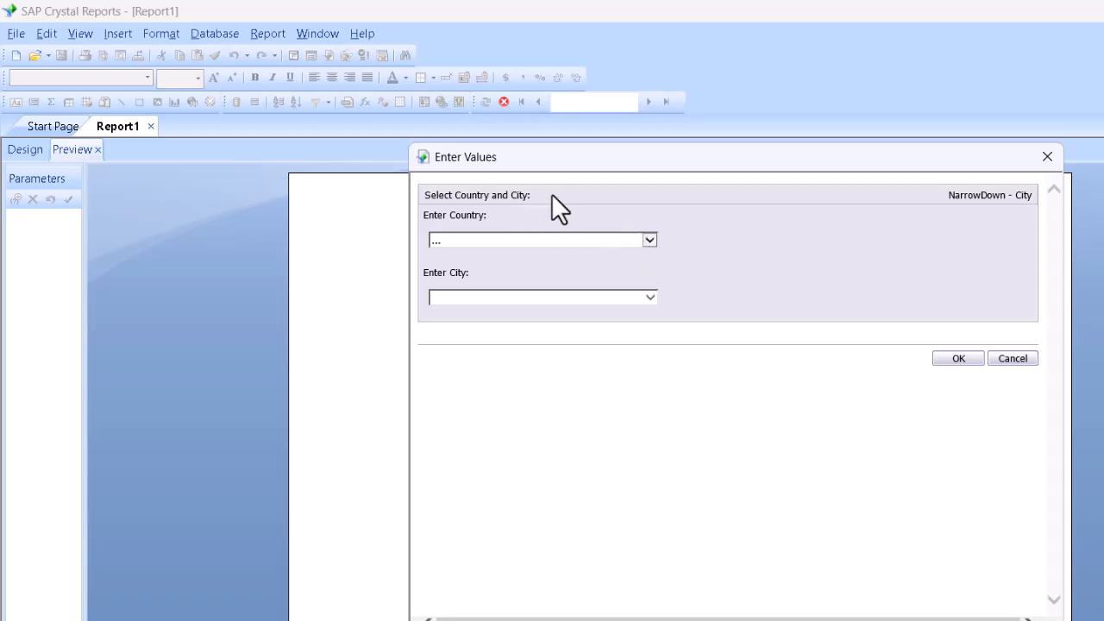
{"action": "left_click", "coordinate": [649, 241]}
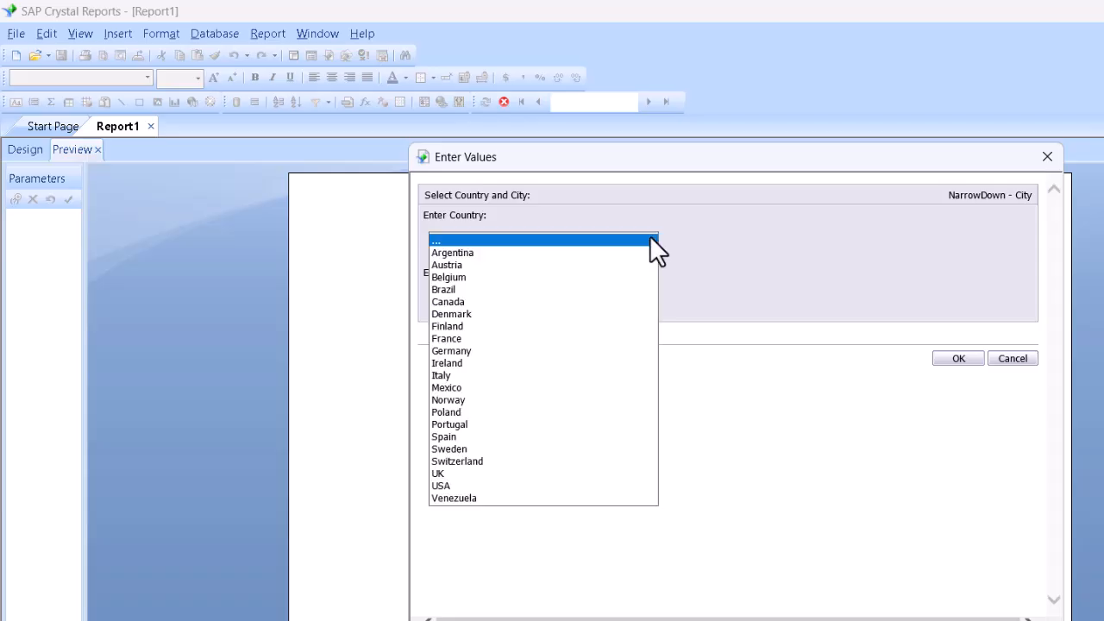
{"action": "left_click", "coordinate": [504, 302]}
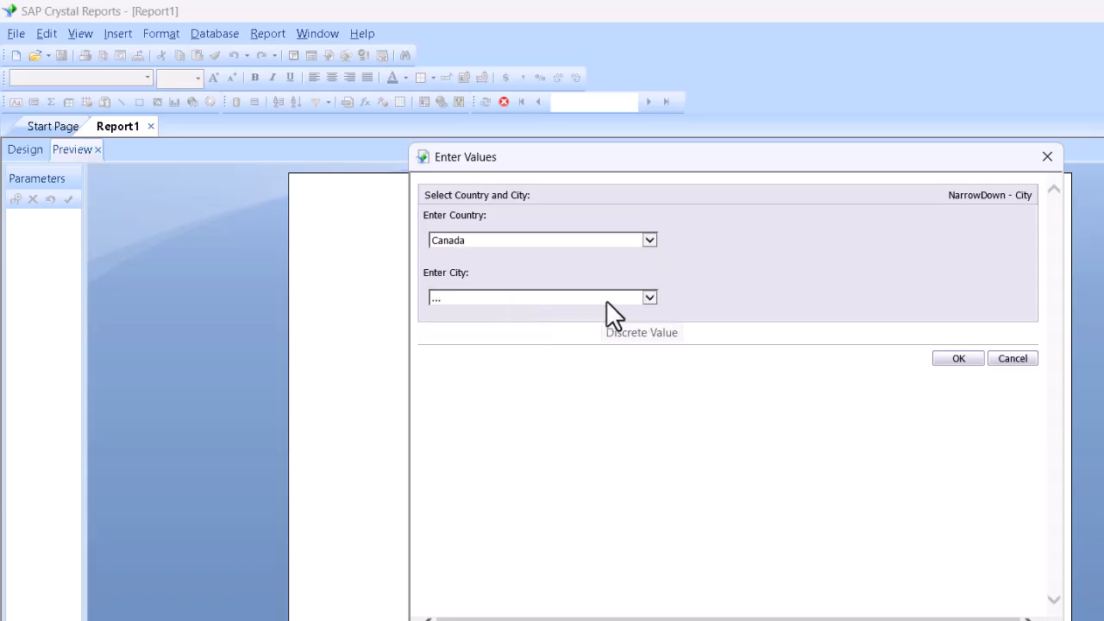
{"action": "left_click", "coordinate": [649, 299]}
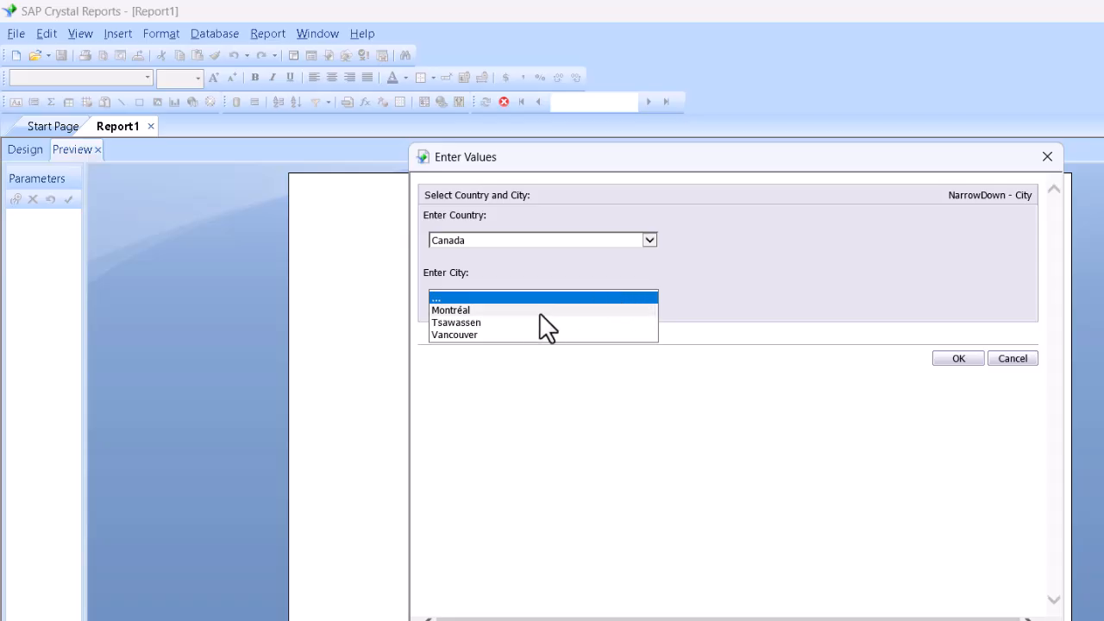
{"action": "left_click", "coordinate": [515, 312]}
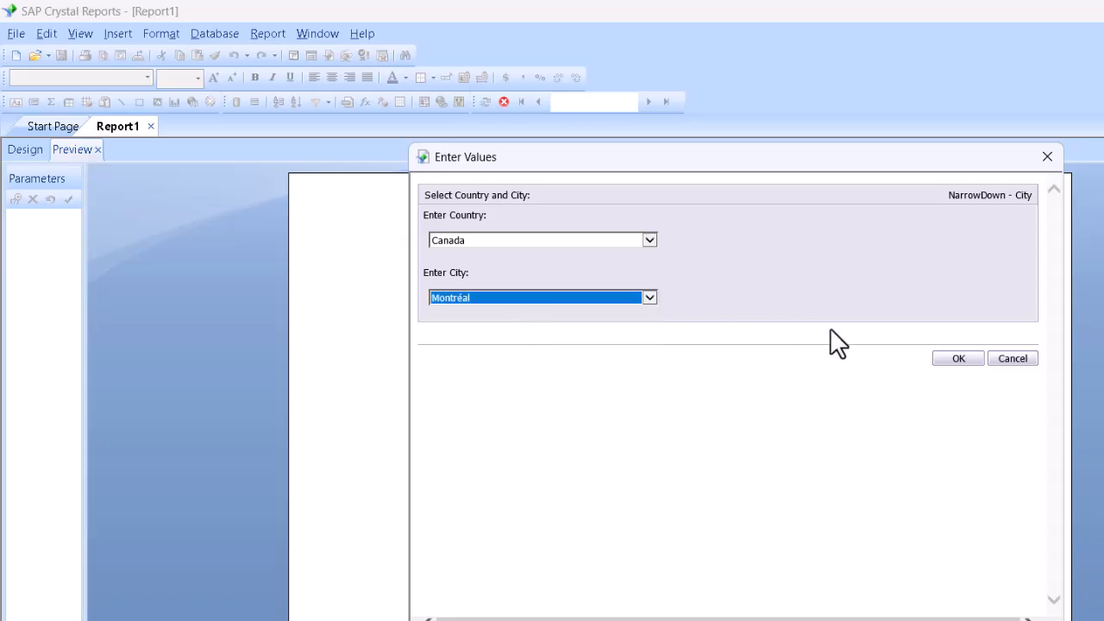
{"action": "left_click", "coordinate": [963, 360]}
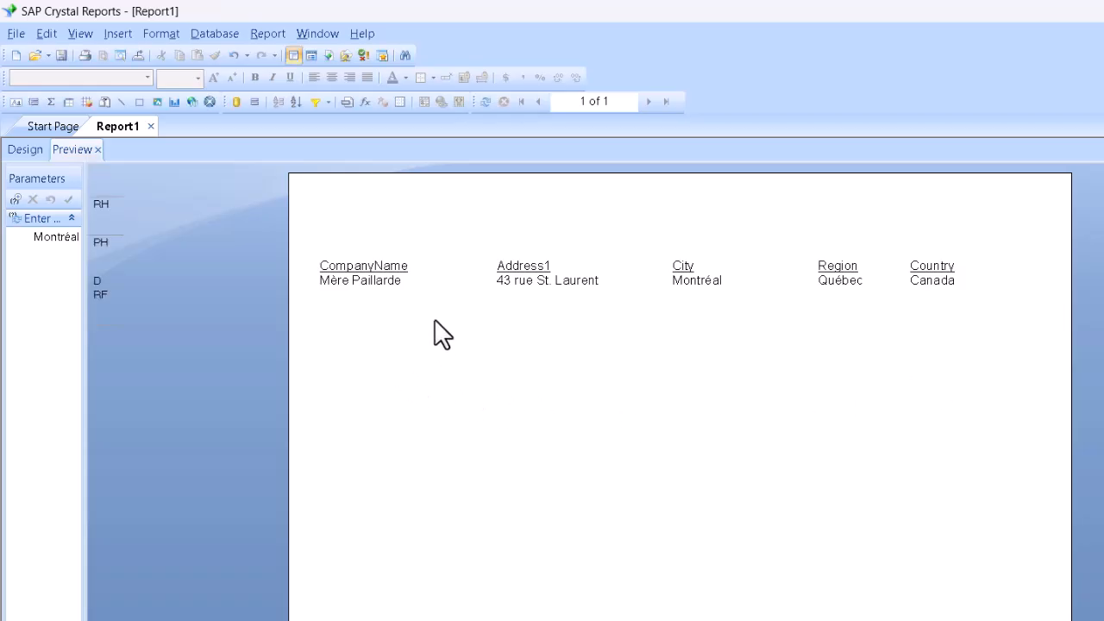
Refresh the report with a prompt for new parameter values, choosing Brazil and Rio de Janeiro
{"action": "left_click", "coordinate": [486, 102]}
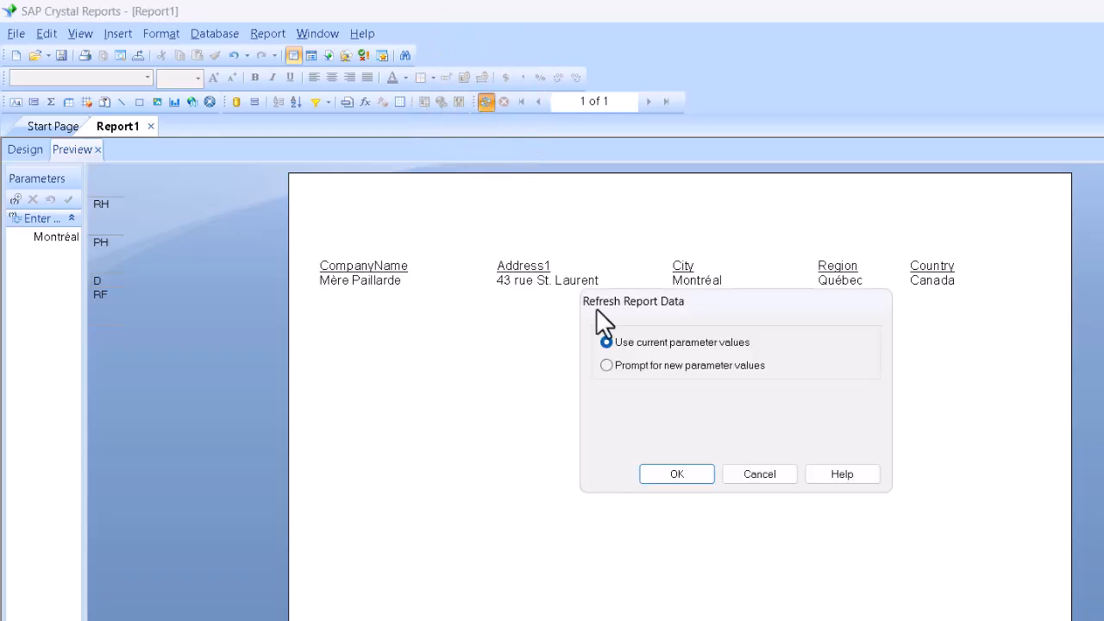
{"action": "left_click", "coordinate": [642, 366]}
{"action": "left_click", "coordinate": [676, 473]}
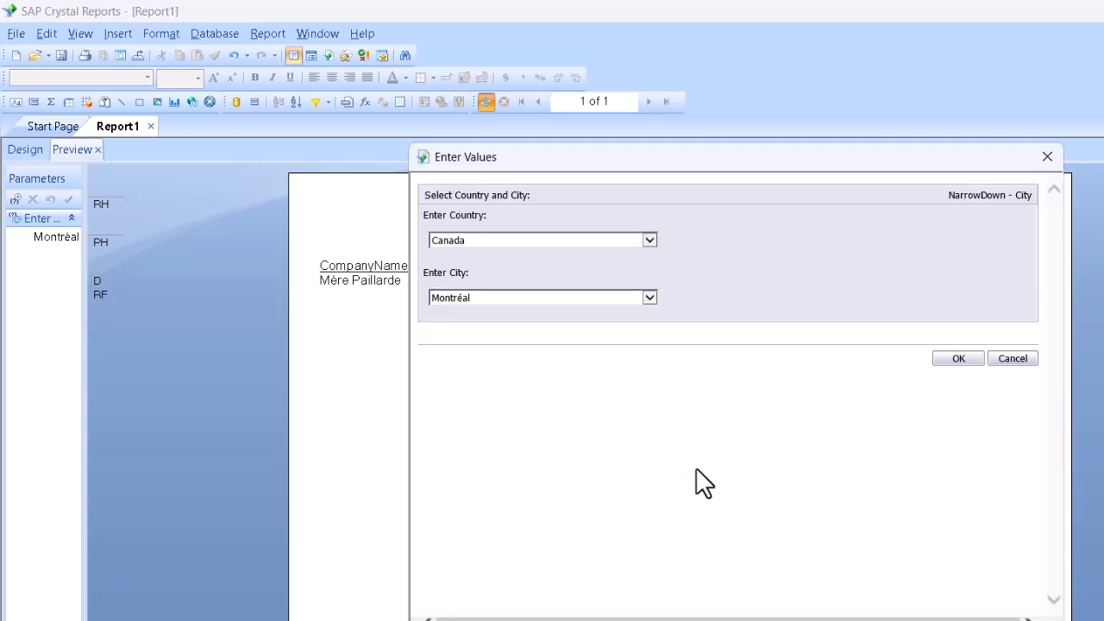
{"action": "left_click", "coordinate": [648, 240]}
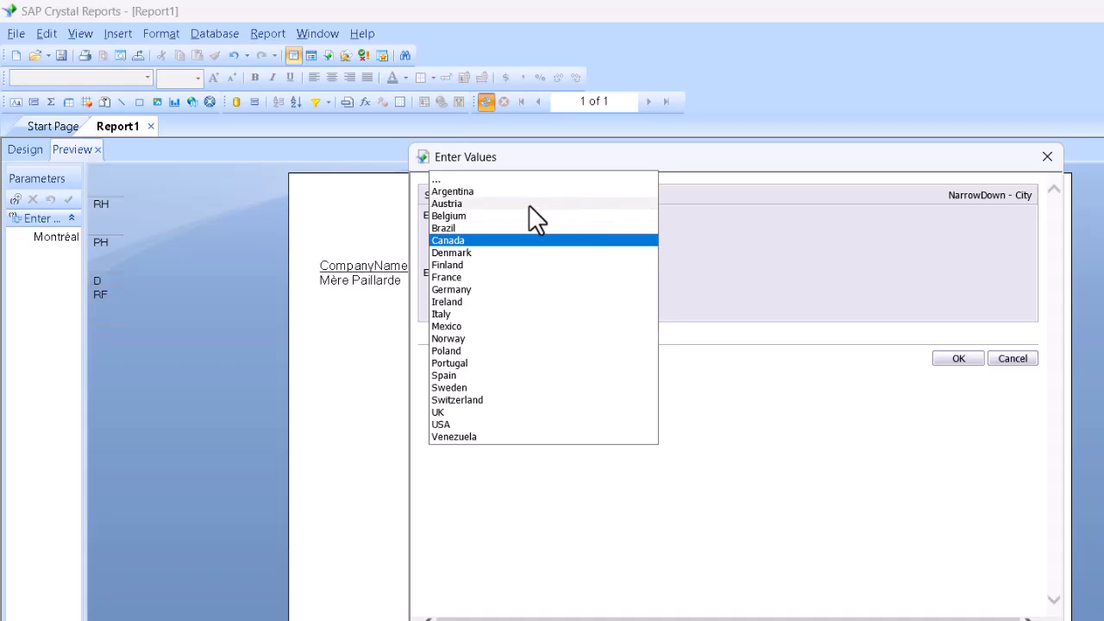
{"action": "left_click", "coordinate": [496, 226]}
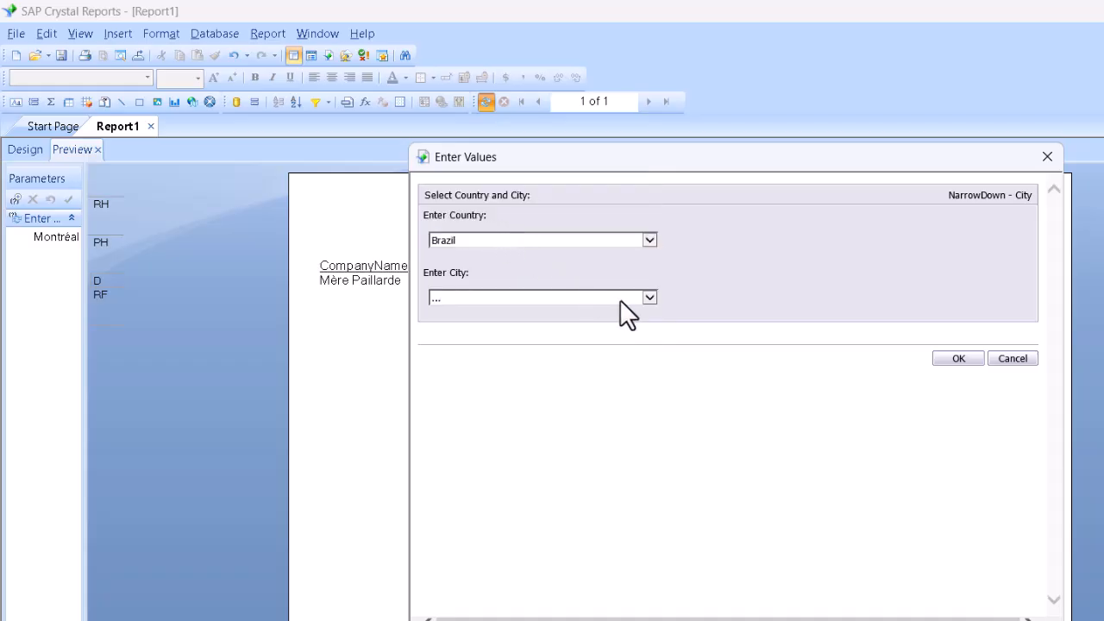
{"action": "left_click", "coordinate": [649, 294]}
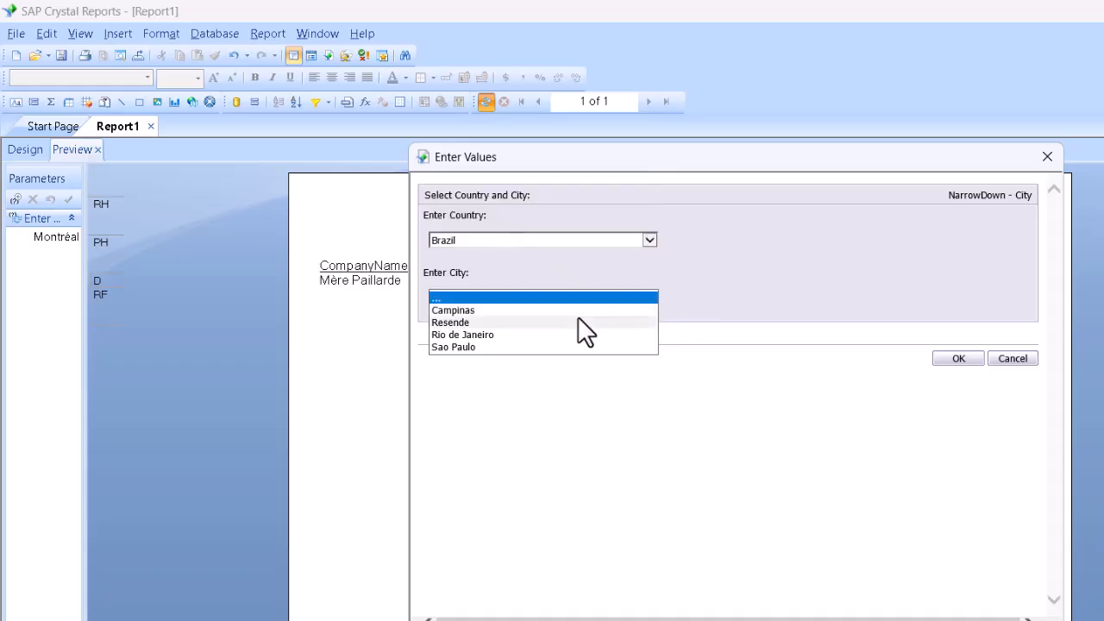
{"action": "left_click", "coordinate": [526, 335]}
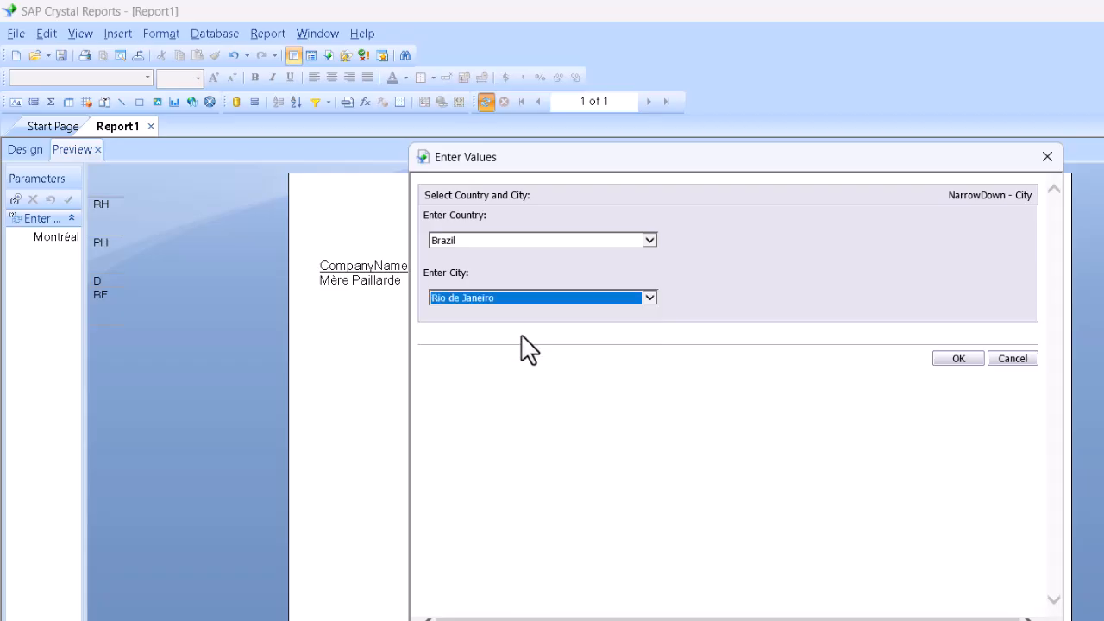
{"action": "left_click", "coordinate": [960, 357]}
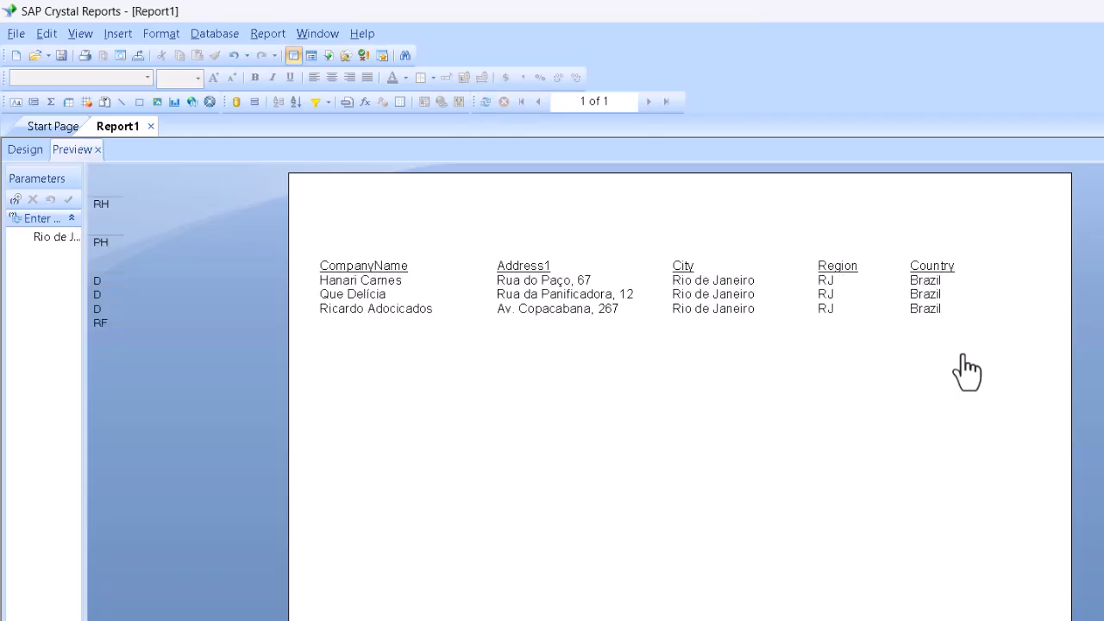